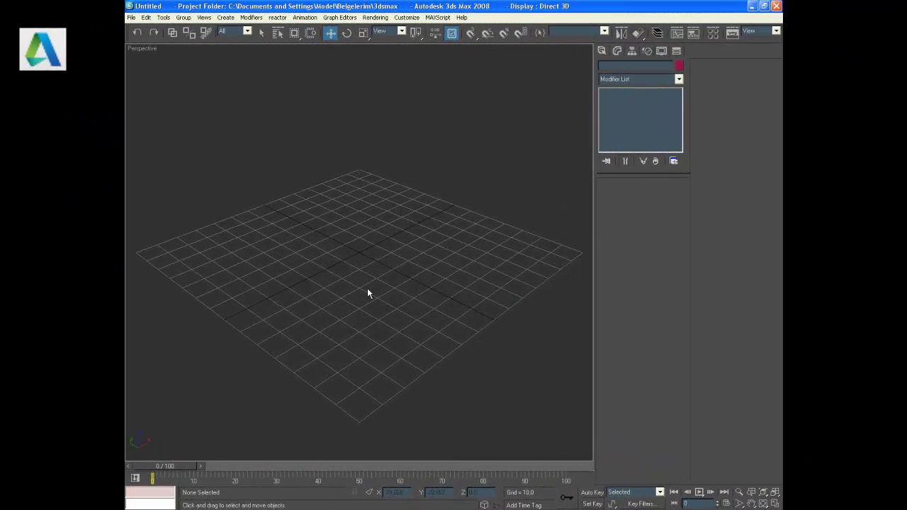
# Step: Switch to four views and save the scene to the Desktop as 'cross section ile modelleme'
pyautogui.click(775, 504)
pyautogui.click(130, 17)
pyautogui.click(145, 67)
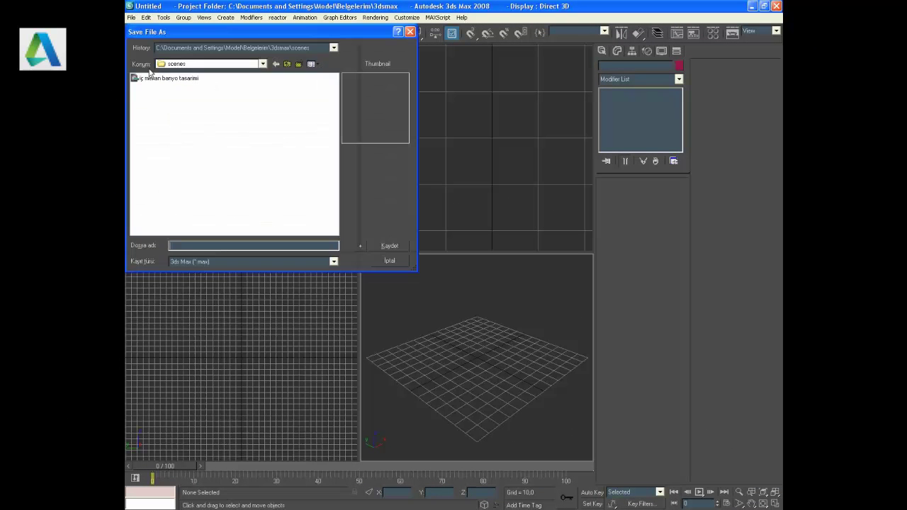
pyautogui.click(197, 65)
pyautogui.click(177, 69)
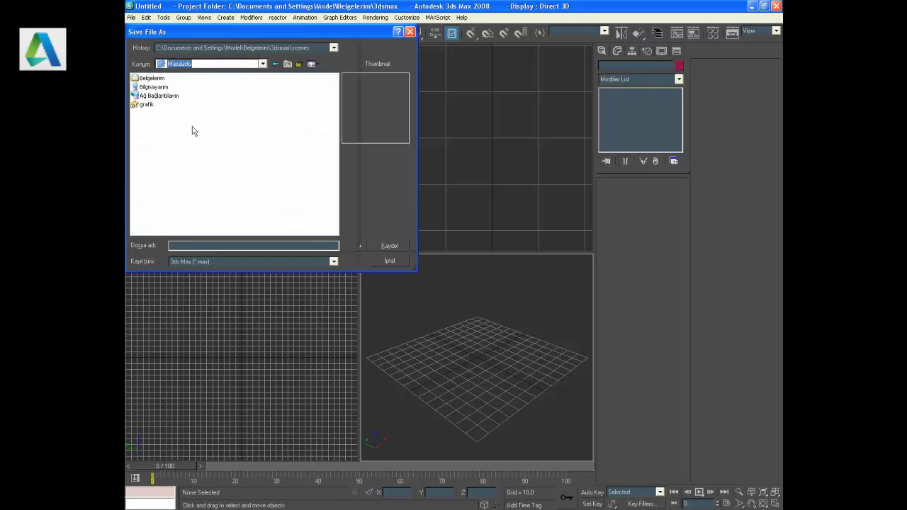
pyautogui.write('o')
pyautogui.write('ss section ile ')
pyautogui.write('modelleme')
# Step: Confirm the save, then draw a circle of radius about 21.5 at the origin in the Top view
pyautogui.press('Return')
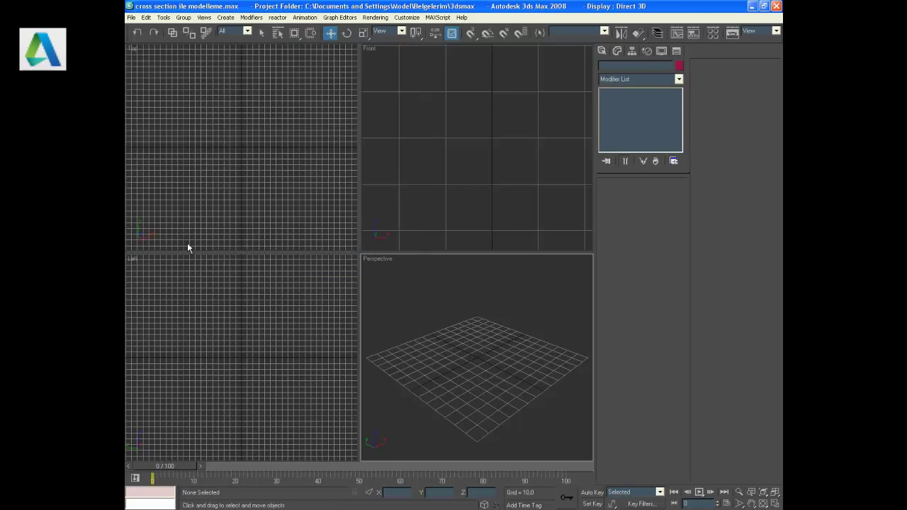
pyautogui.click(260, 180)
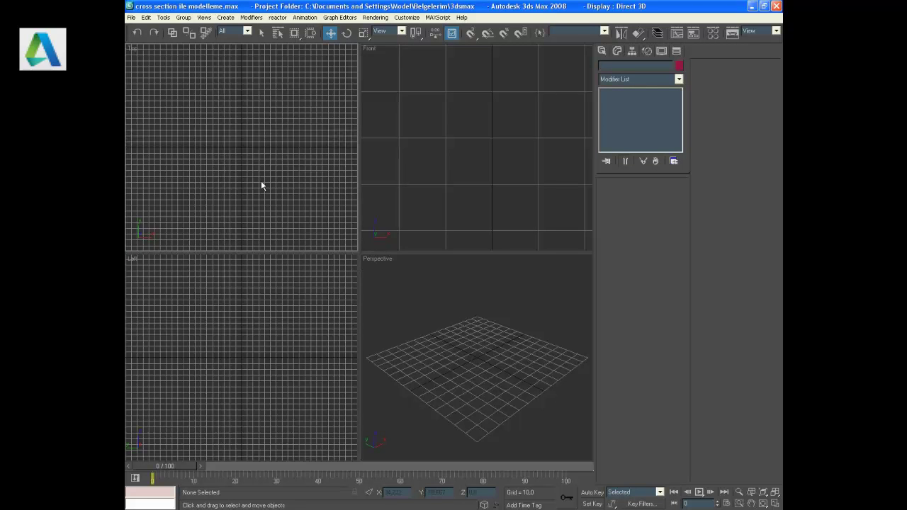
pyautogui.click(602, 51)
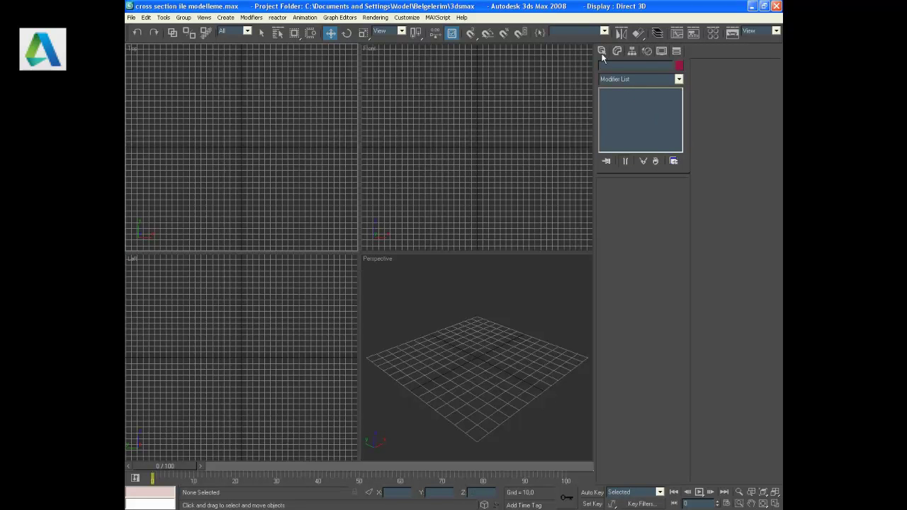
pyautogui.click(618, 67)
pyautogui.click(620, 136)
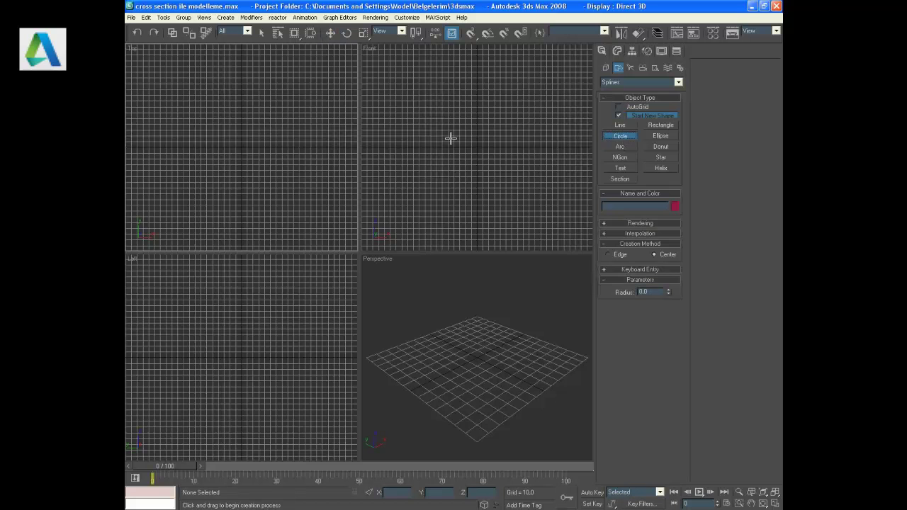
pyautogui.click(242, 147)
pyautogui.moveTo(242, 147); pyautogui.dragTo(249, 164)
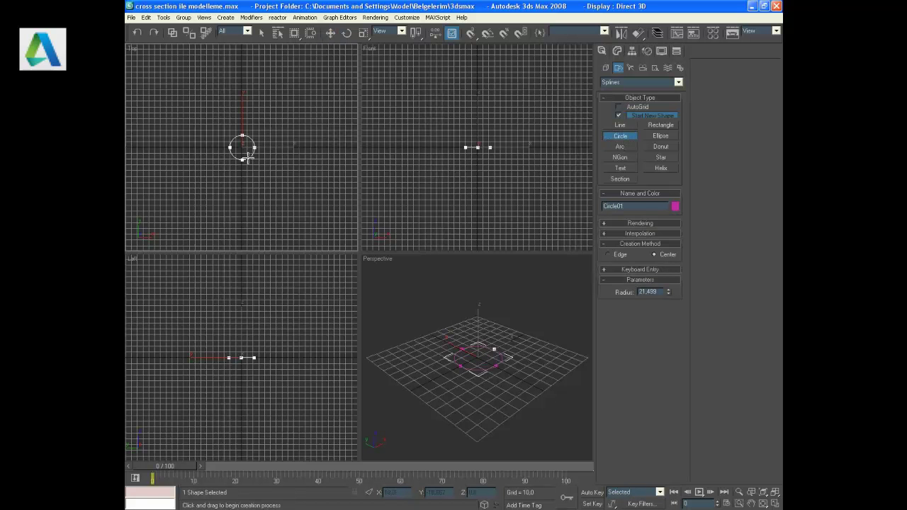
pyautogui.press('w')
pyautogui.click(494, 376)
# Step: Maximize the Front view and Shift-drag the circle upward into 15 evenly spaced copies
pyautogui.rightClick(485, 174)
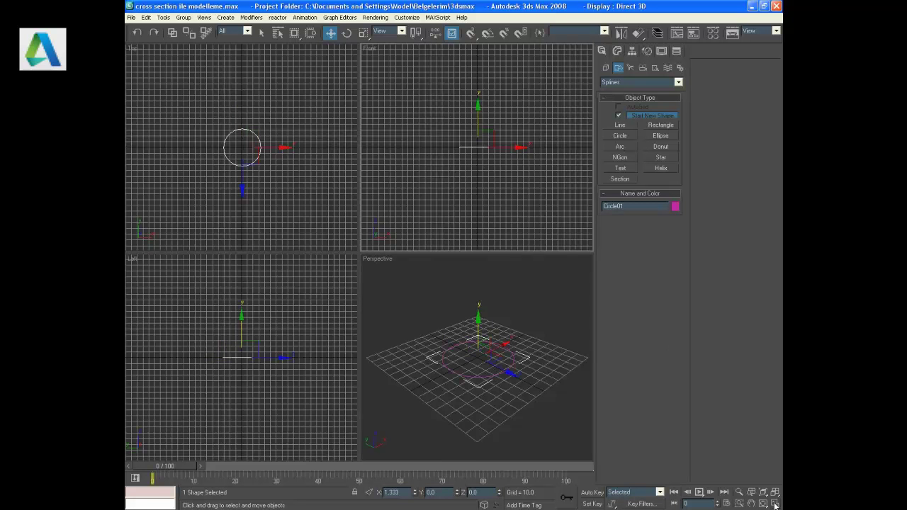
pyautogui.click(774, 504)
pyautogui.scroll(2, 397, 241)
pyautogui.keyDown('shift'); pyautogui.moveTo(349, 251); pyautogui.dragTo(348, 239); pyautogui.keyUp('shift')
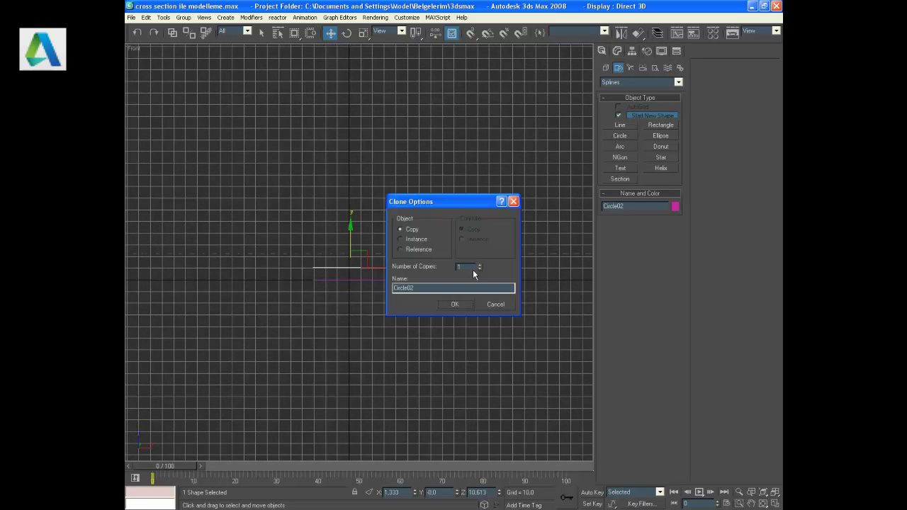
pyautogui.click(458, 304)
pyautogui.moveTo(429, 162); pyautogui.dragTo(429, 231, button='middle')
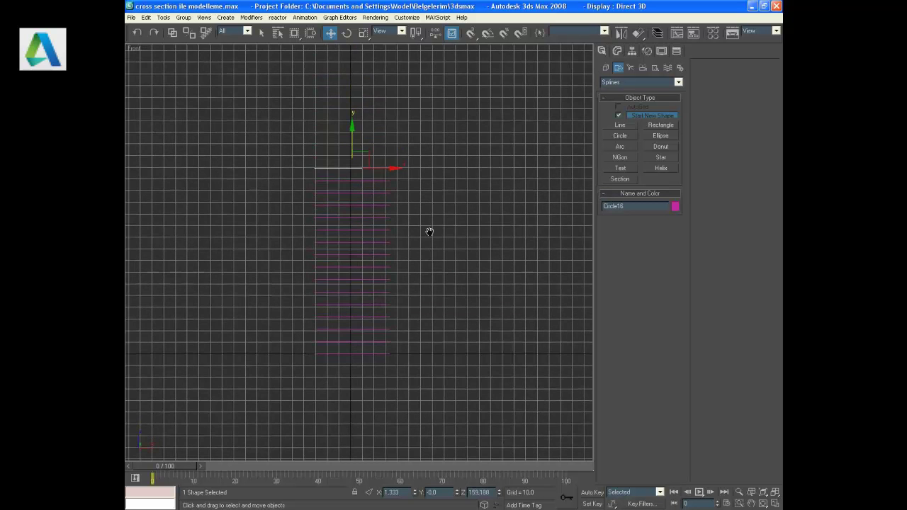
pyautogui.scroll(2, 441, 232)
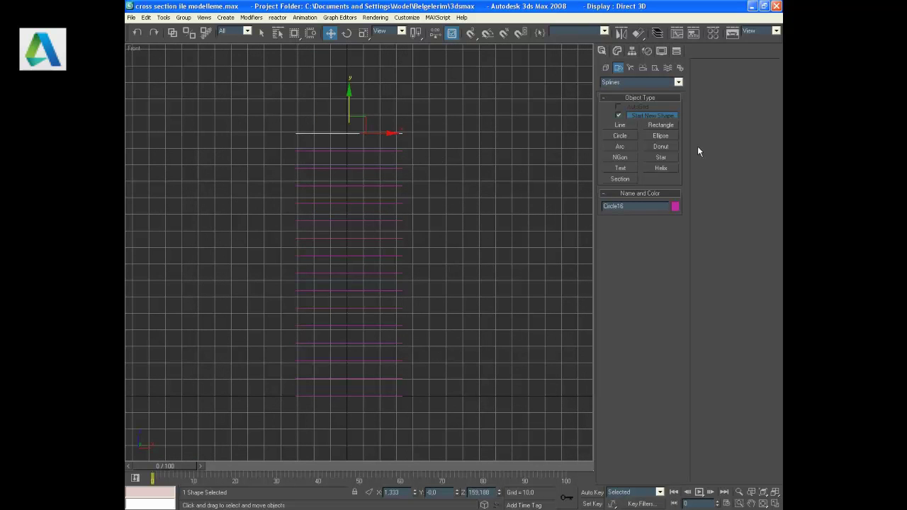
# Step: Uniformly scale the top circle, Circle16, to 50% after trying 70% and 60%
pyautogui.click(617, 51)
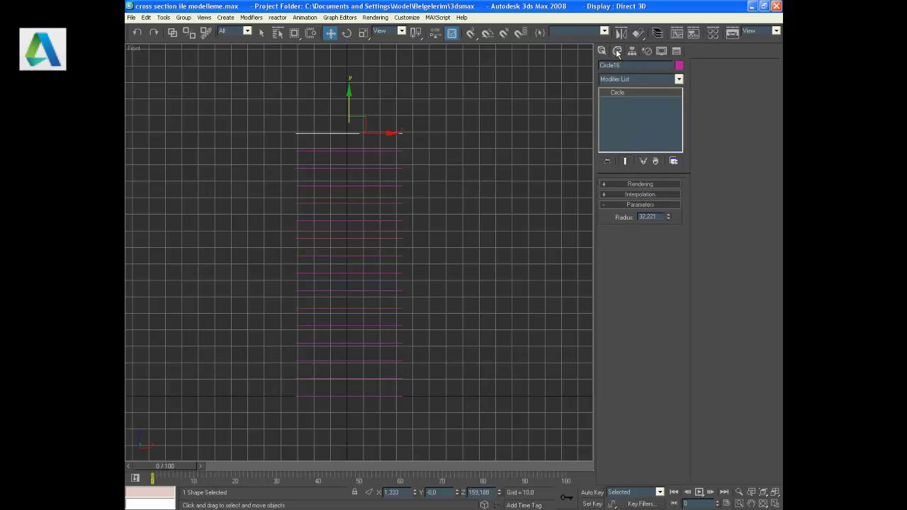
pyautogui.rightClick(361, 34)
pyautogui.doubleClick(520, 133)
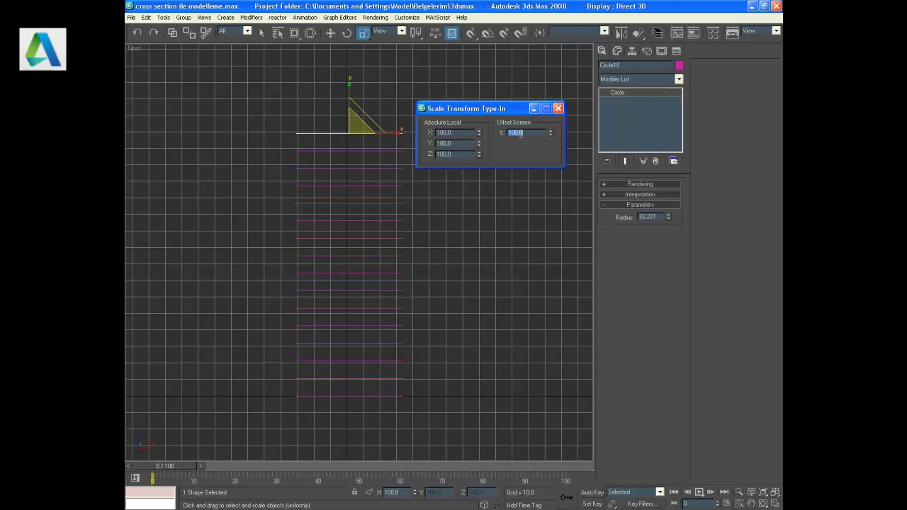
pyautogui.write('70')
pyautogui.press('Return')
pyautogui.hotkey('ctrl', 'z')
pyautogui.doubleClick(520, 133)
pyautogui.write('60')
pyautogui.press('Return')
pyautogui.hotkey('ctrl', 'z')
pyautogui.doubleClick(521, 133)
pyautogui.write('50')
pyautogui.press('Return')
# Step: Scale Circle15 to 80%, close the scale dialog and clear the selection
pyautogui.click(354, 151)
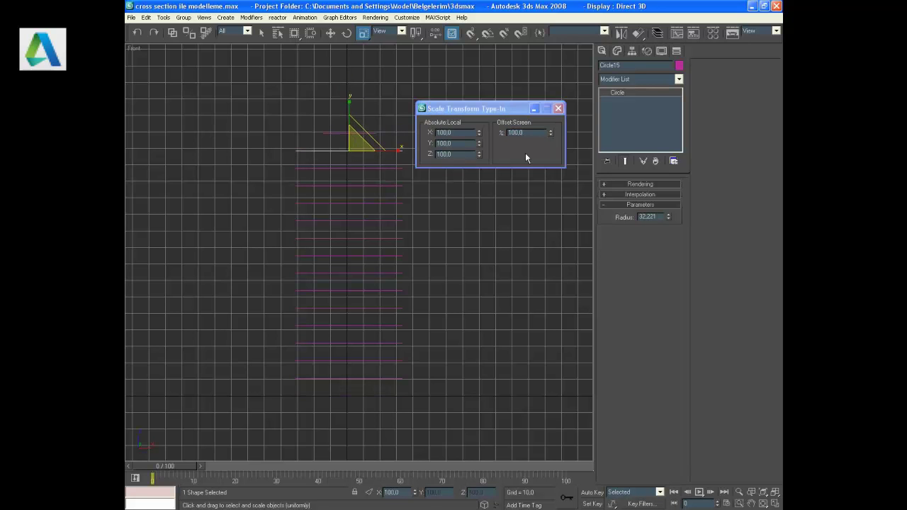
pyautogui.doubleClick(526, 133)
pyautogui.write('80')
pyautogui.press('Return')
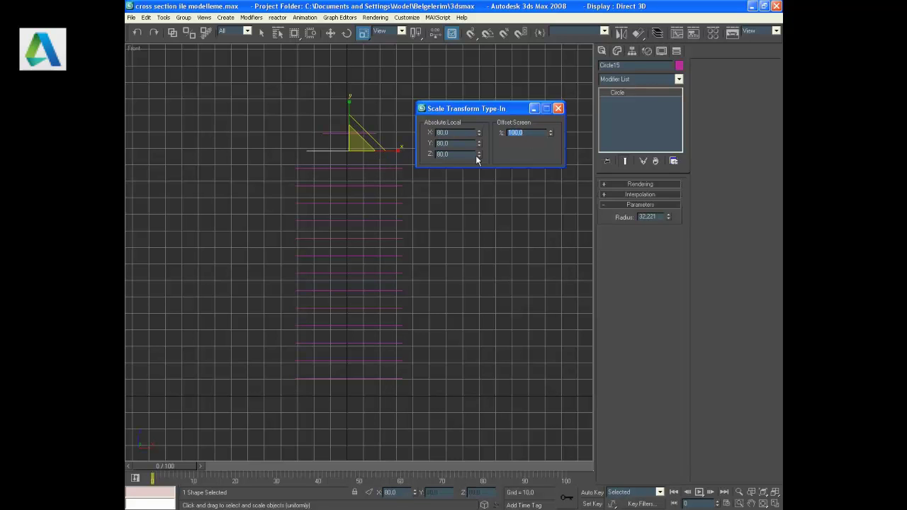
pyautogui.click(557, 107)
pyautogui.click(455, 224)
# Step: Convert the bottom circle, Circle02, to an editable spline
pyautogui.press('w')
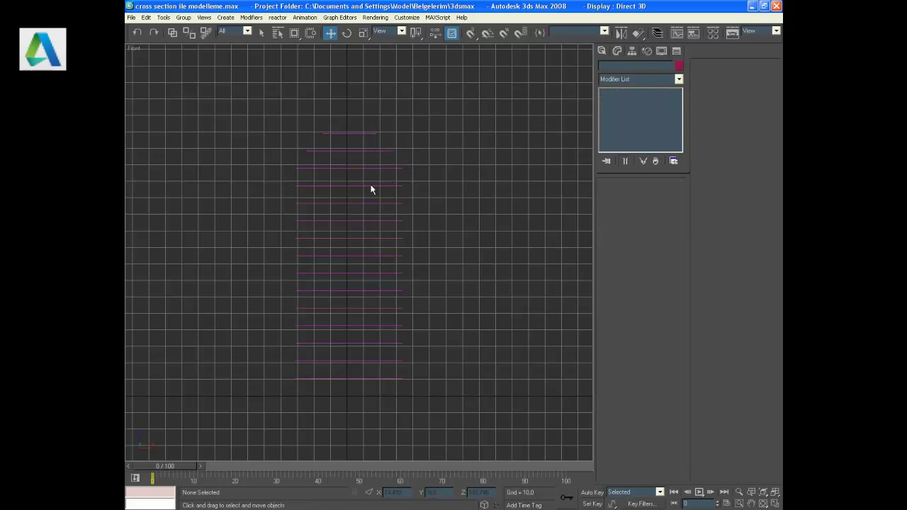
pyautogui.click(372, 378)
pyautogui.rightClick(371, 379)
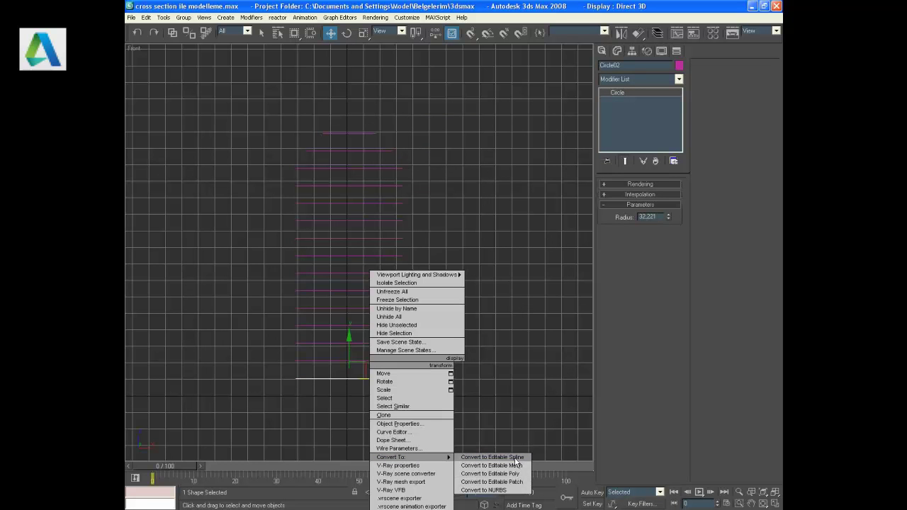
pyautogui.click(495, 457)
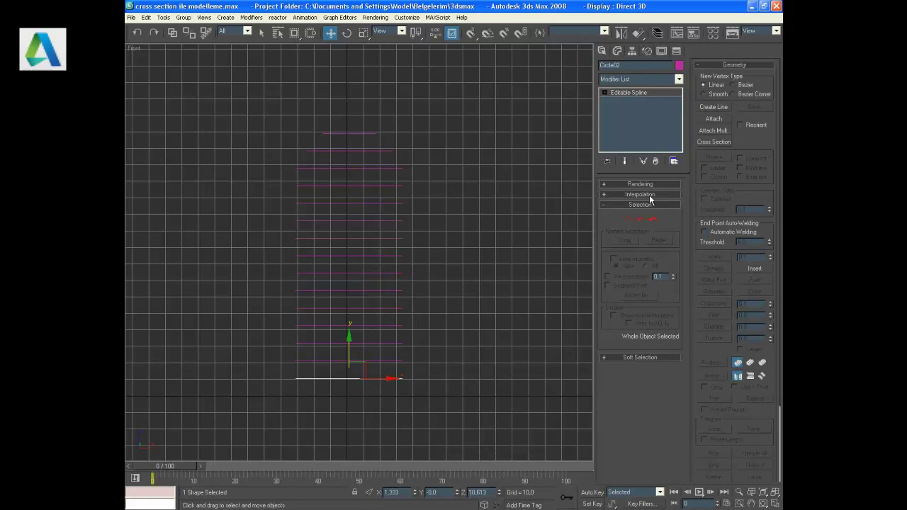
# Step: Attach each circle above, bottom to top, into Circle02, then return to four views
pyautogui.click(604, 93)
pyautogui.click(714, 118)
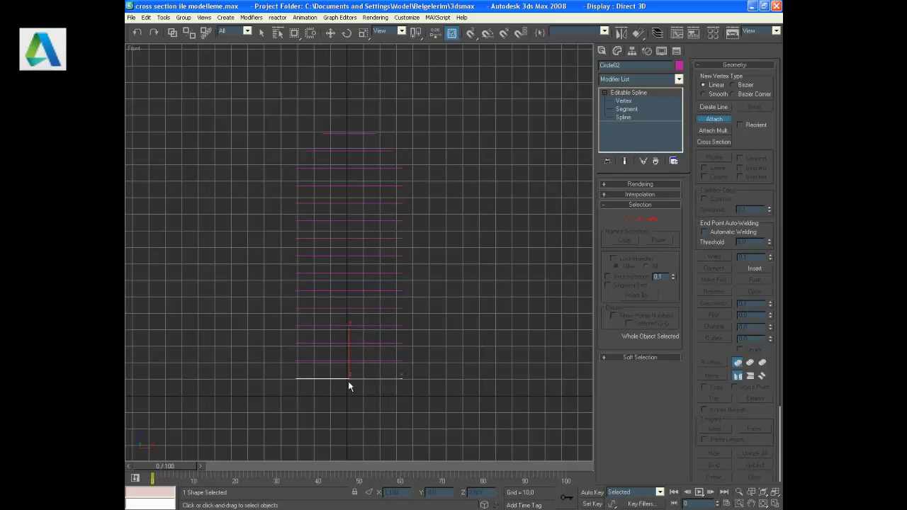
pyautogui.click(332, 360)
pyautogui.click(334, 343)
pyautogui.click(334, 325)
pyautogui.click(333, 308)
pyautogui.click(333, 291)
pyautogui.click(338, 272)
pyautogui.click(338, 255)
pyautogui.click(338, 238)
pyautogui.click(337, 220)
pyautogui.click(336, 203)
pyautogui.click(338, 185)
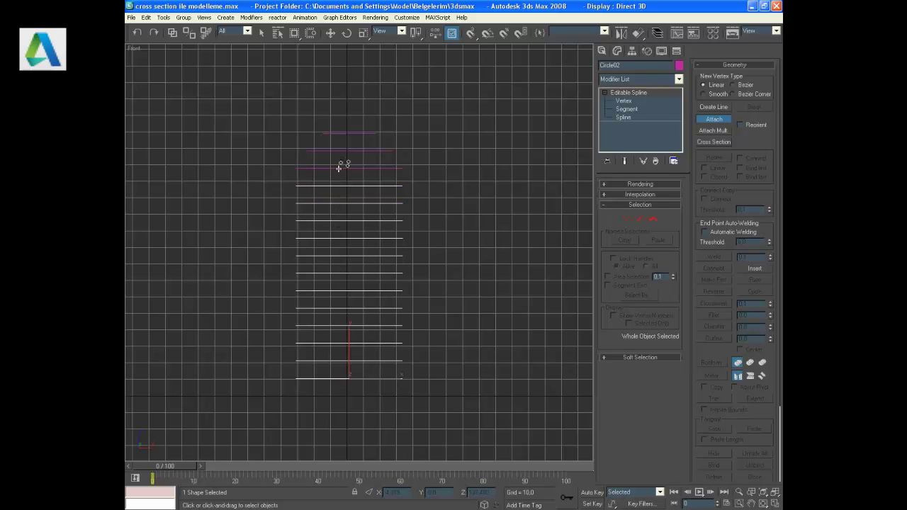
pyautogui.click(340, 168)
pyautogui.click(344, 133)
pyautogui.click(716, 120)
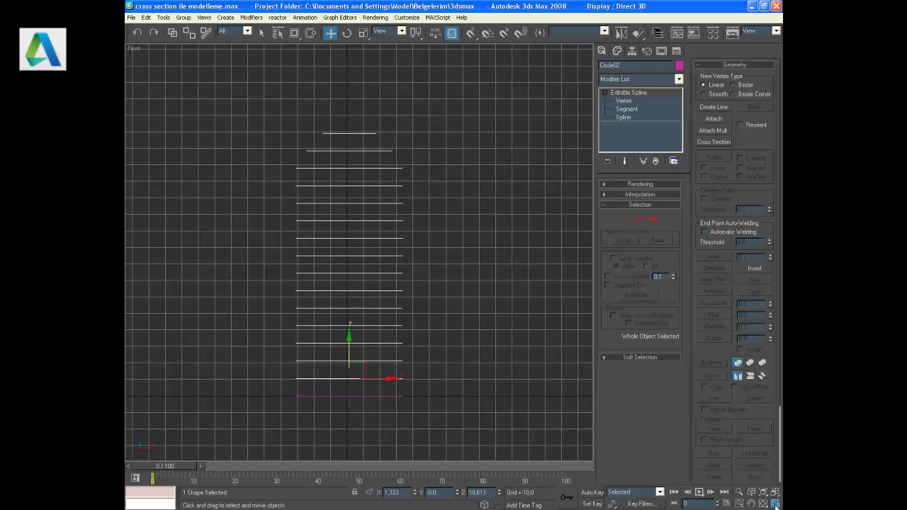
pyautogui.click(774, 503)
# Step: Maximize the Perspective view and add a CrossSection modifier to Circle02
pyautogui.click(774, 504)
pyautogui.scroll(-2, 426, 205)
pyautogui.scroll(-2, 422, 209)
pyautogui.scroll(-2, 415, 211)
pyautogui.keyDown('alt'); pyautogui.moveTo(414, 211); pyautogui.dragTo(406, 225, button='middle'); pyautogui.keyUp('alt')
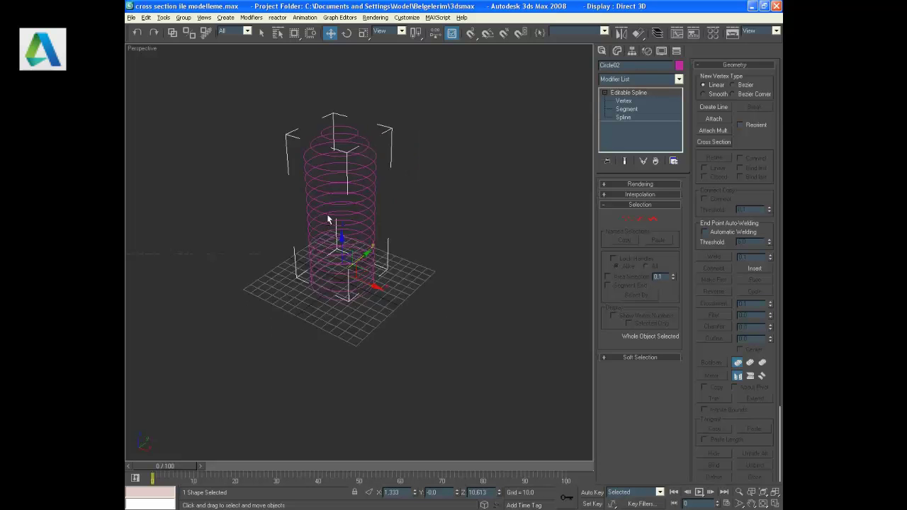
pyautogui.scroll(3, 396, 222)
pyautogui.keyDown('alt'); pyautogui.moveTo(407, 177); pyautogui.dragTo(449, 203, button='middle'); pyautogui.keyUp('alt')
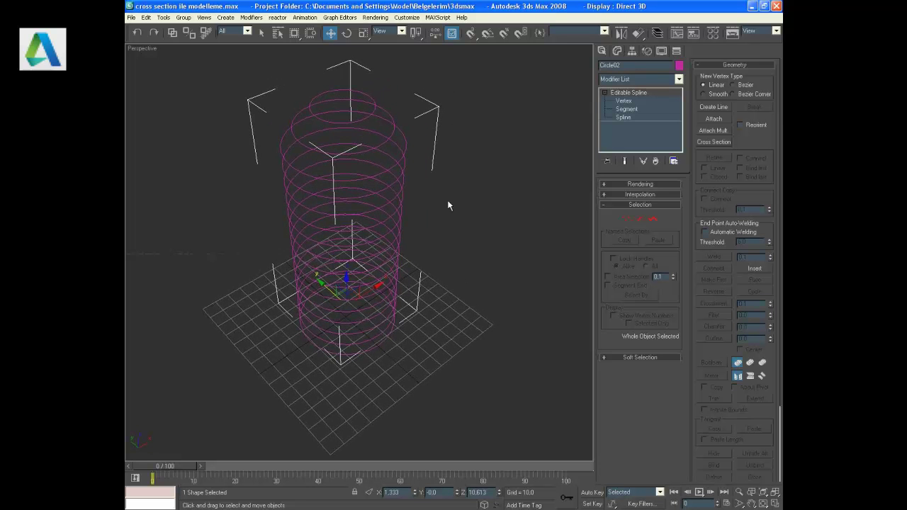
pyautogui.click(638, 81)
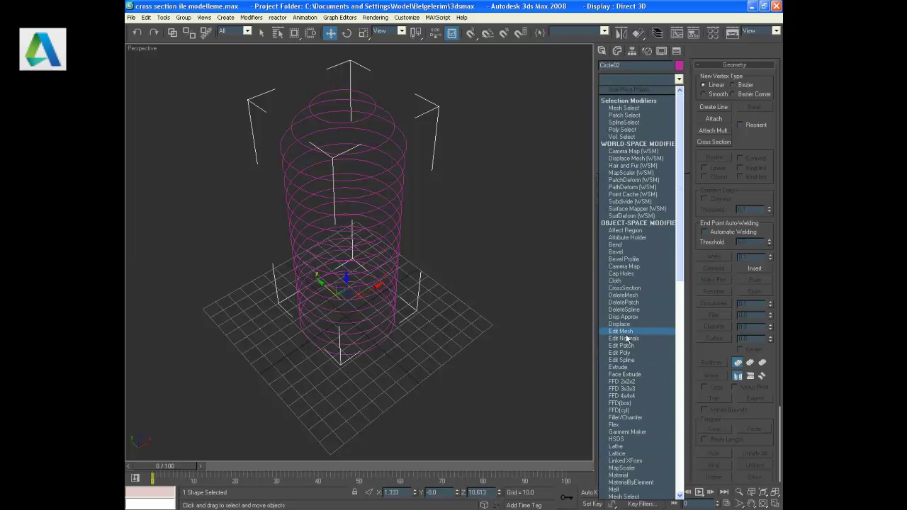
pyautogui.click(624, 287)
pyautogui.moveTo(425, 240)
pyautogui.keyDown('alt'); pyautogui.mouseDown(button='middle')
pyautogui.moveTo(190, 241)
pyautogui.moveTo(239, 298)
pyautogui.moveTo(334, 263)
pyautogui.moveTo(305, 252)
pyautogui.moveTo(397, 234)
pyautogui.mouseUp(button='middle'); pyautogui.keyUp('alt')
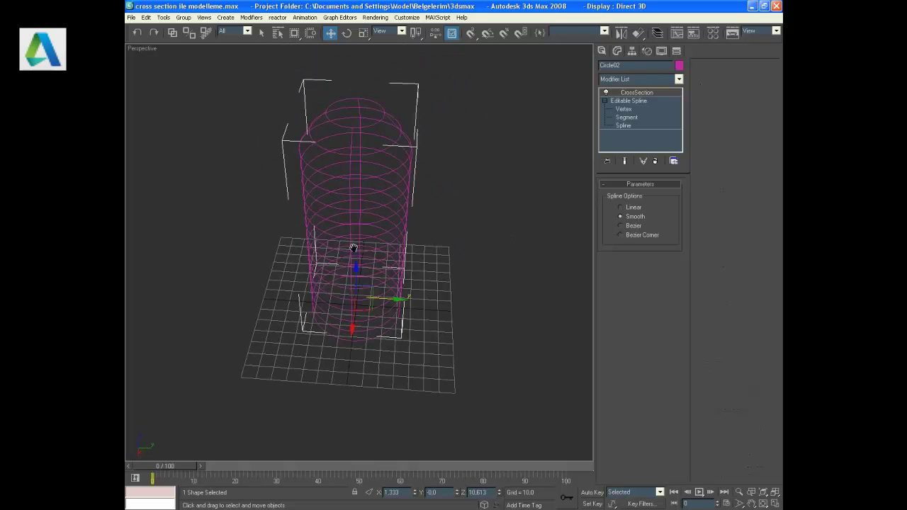
# Step: Add a Surface modifier to the cage with Flip Normals turned on
pyautogui.click(642, 80)
pyautogui.scroll(-10, 647, 346)
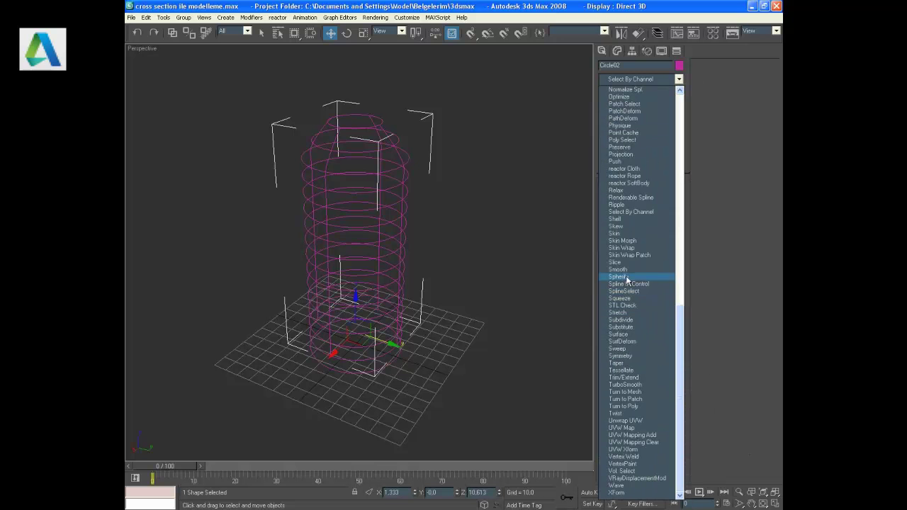
pyautogui.click(627, 334)
pyautogui.moveTo(426, 196)
pyautogui.keyDown('alt'); pyautogui.mouseDown(button='middle')
pyautogui.moveTo(405, 224)
pyautogui.moveTo(417, 222)
pyautogui.moveTo(318, 212)
pyautogui.moveTo(480, 215)
pyautogui.mouseUp(button='middle'); pyautogui.keyUp('alt')
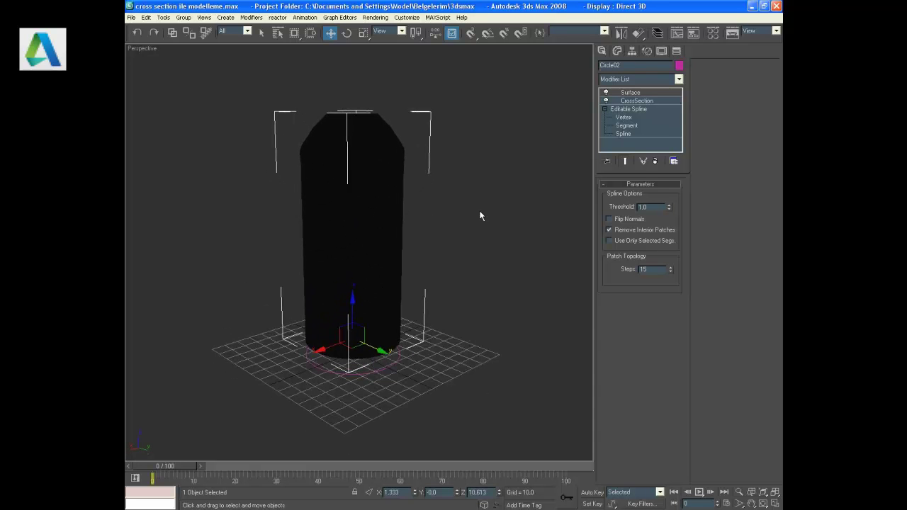
pyautogui.click(615, 222)
pyautogui.moveTo(464, 202)
pyautogui.keyDown('alt'); pyautogui.mouseDown(button='middle')
pyautogui.moveTo(434, 216)
pyautogui.moveTo(406, 258)
pyautogui.moveTo(403, 208)
pyautogui.moveTo(450, 199)
pyautogui.moveTo(519, 213)
pyautogui.mouseUp(button='middle'); pyautogui.keyUp('alt')
# Step: Set the Surface threshold to 1.5, then patch steps to 30 and threshold to 1.0
pyautogui.click(670, 204)
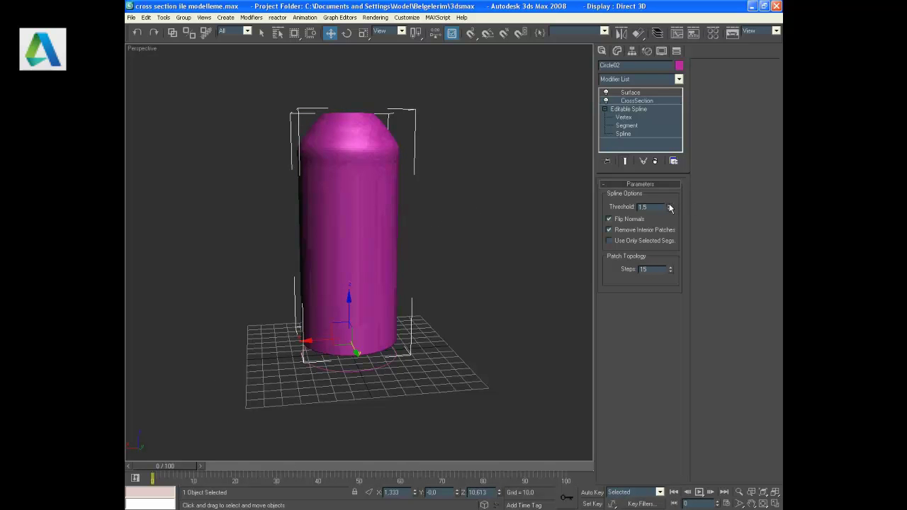
pyautogui.doubleClick(646, 269)
pyautogui.write('30')
pyautogui.press('Return')
pyautogui.doubleClick(648, 206)
pyautogui.write('1.0')
pyautogui.press('Return')
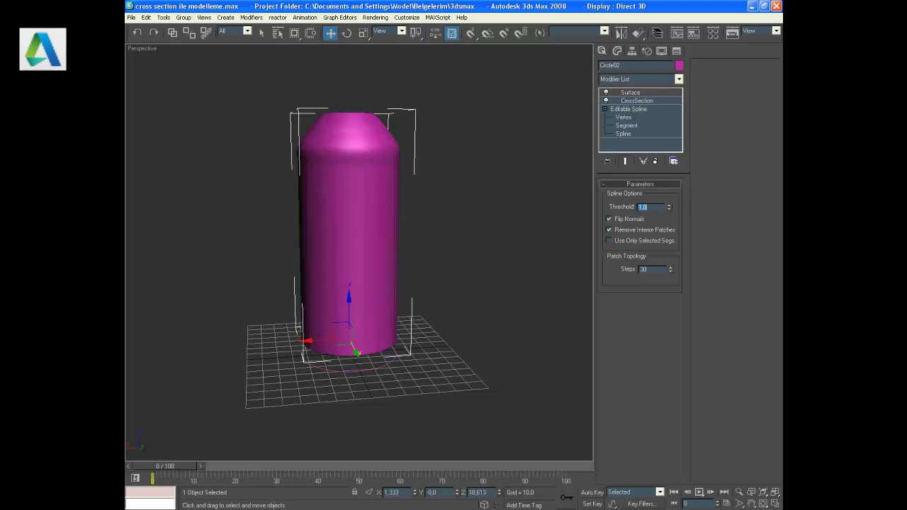
pyautogui.moveTo(464, 181)
pyautogui.keyDown('alt'); pyautogui.mouseDown(button='middle')
pyautogui.moveTo(433, 247)
pyautogui.moveTo(394, 249)
pyautogui.moveTo(400, 190)
pyautogui.mouseUp(button='middle'); pyautogui.keyUp('alt')
# Step: Show viewport polygon statistics and add an Edit Poly modifier to the bottle
pyautogui.rightClick(144, 49)
pyautogui.click(167, 148)
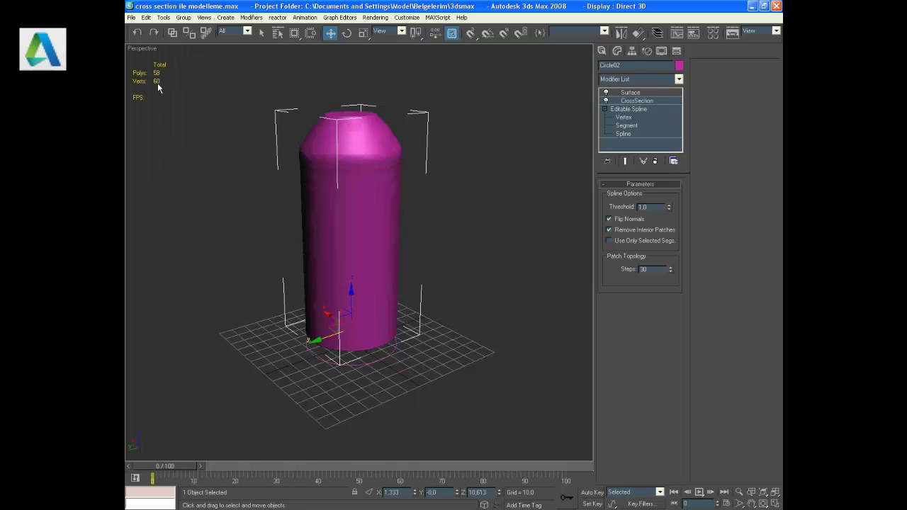
pyautogui.keyDown('alt'); pyautogui.moveTo(389, 154); pyautogui.dragTo(381, 173, button='middle'); pyautogui.keyUp('alt')
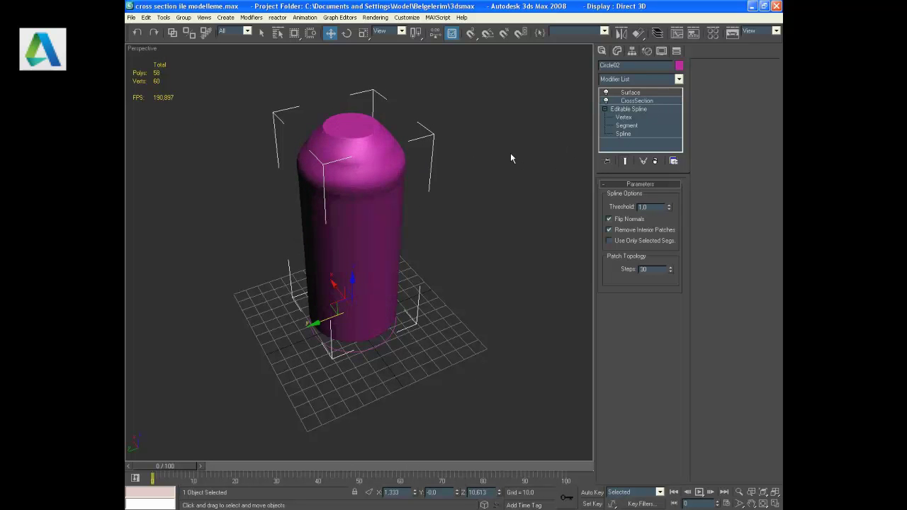
pyautogui.keyDown('alt'); pyautogui.moveTo(384, 175); pyautogui.dragTo(387, 163, button='middle'); pyautogui.keyUp('alt')
pyautogui.click(636, 79)
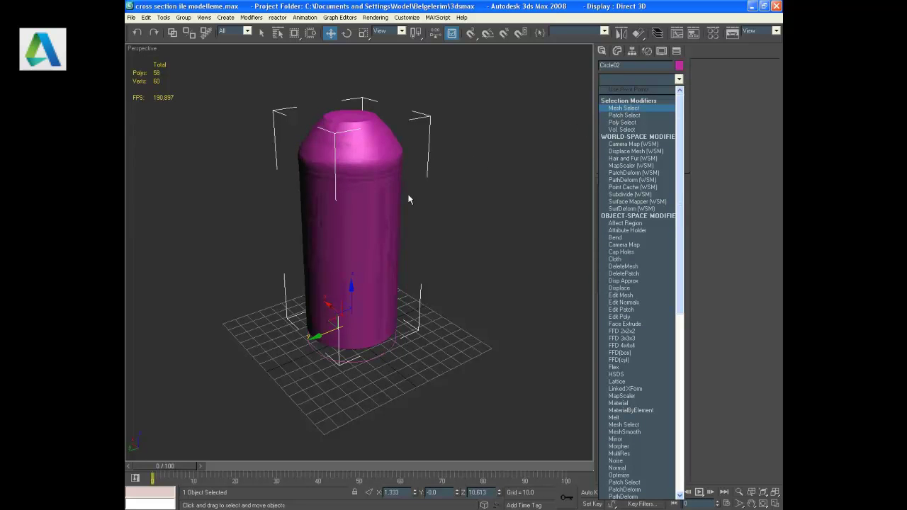
pyautogui.click(636, 317)
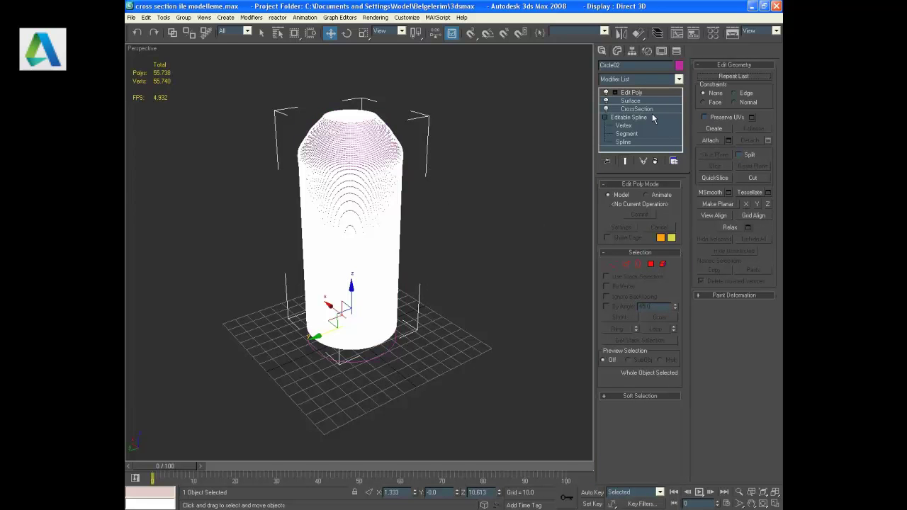
# Step: Lower the Surface modifier's steps from 15 down to 2
pyautogui.click(635, 103)
pyautogui.doubleClick(656, 268)
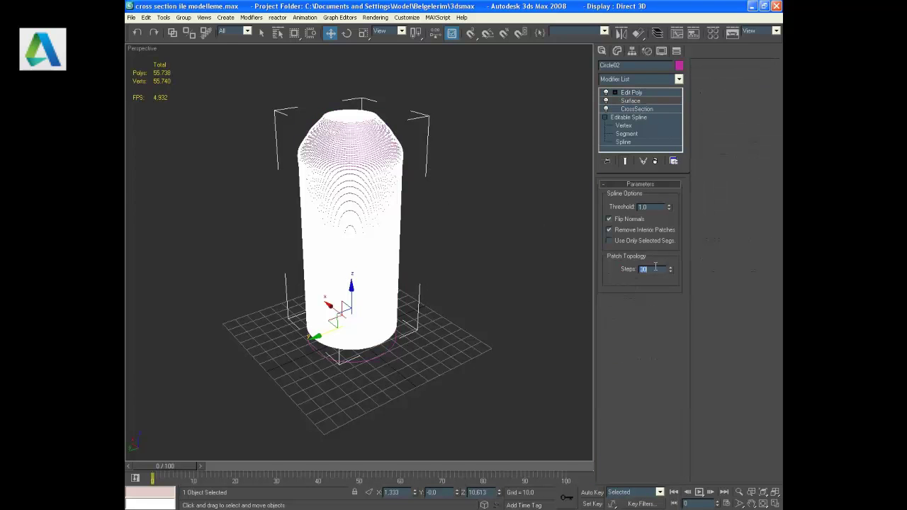
pyautogui.write('15')
pyautogui.press('Return')
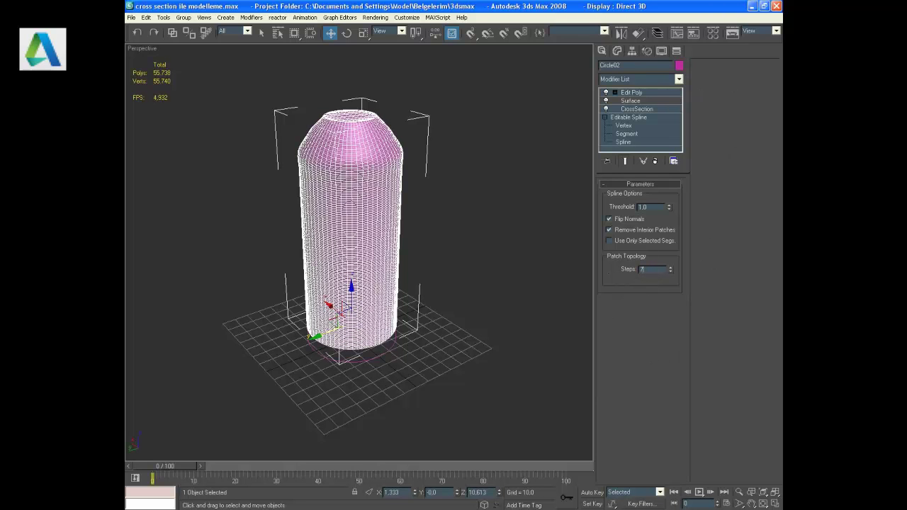
pyautogui.press('Escape')
pyautogui.moveTo(673, 271); pyautogui.dragTo(671, 276)
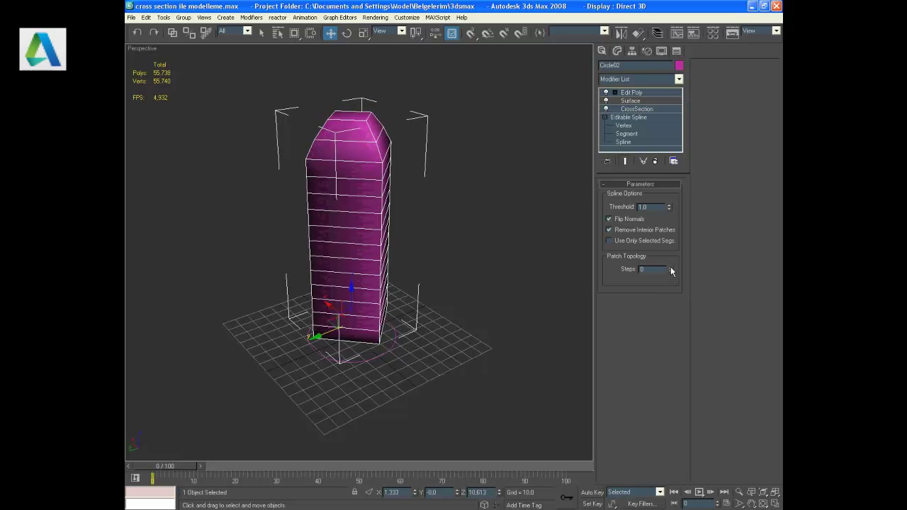
pyautogui.click(670, 266)
pyautogui.moveTo(478, 246)
pyautogui.keyDown('alt'); pyautogui.mouseDown(button='middle')
pyautogui.moveTo(298, 245)
pyautogui.moveTo(354, 246)
pyautogui.moveTo(394, 170)
pyautogui.moveTo(395, 212)
pyautogui.mouseUp(button='middle'); pyautogui.keyUp('alt')
pyautogui.scroll(2, 395, 212)
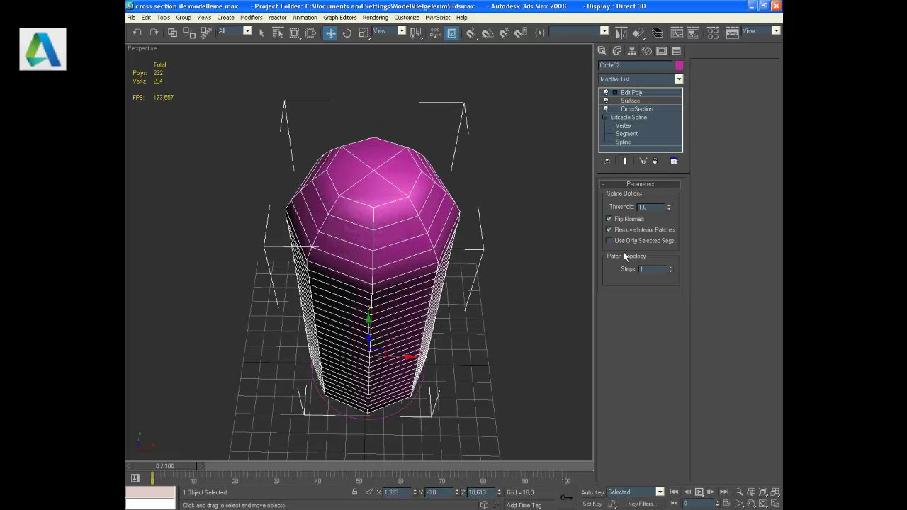
pyautogui.click(669, 267)
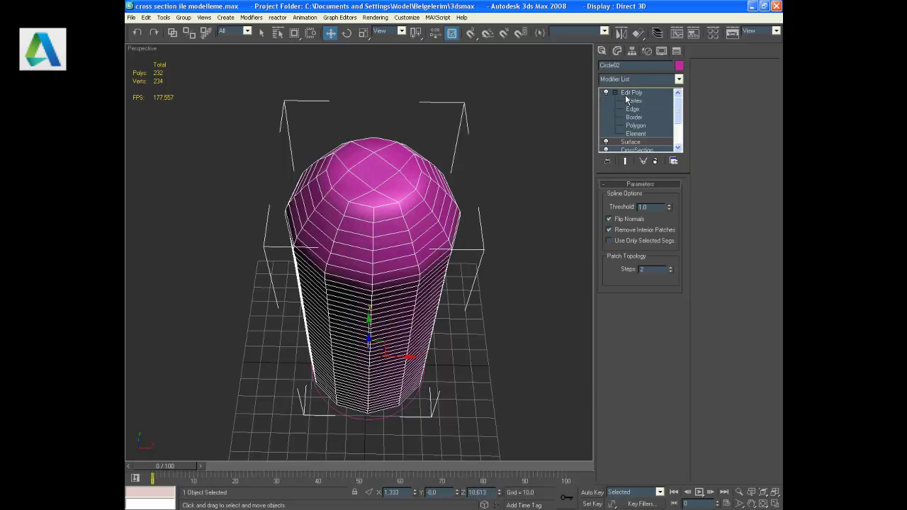
# Step: In Edit Poly polygon mode, select the nine polygons of the bottle's top cap
pyautogui.click(627, 95)
pyautogui.click(650, 264)
pyautogui.click(351, 189)
pyautogui.keyDown('ctrl'); pyautogui.click(373, 195); pyautogui.keyUp('ctrl')
pyautogui.keyDown('ctrl'); pyautogui.click(405, 182); pyautogui.keyUp('ctrl')
pyautogui.keyDown('ctrl'); pyautogui.click(407, 163); pyautogui.keyUp('ctrl')
pyautogui.keyDown('ctrl'); pyautogui.click(383, 150); pyautogui.keyUp('ctrl')
pyautogui.keyDown('ctrl'); pyautogui.click(360, 148); pyautogui.keyUp('ctrl')
pyautogui.keyDown('ctrl'); pyautogui.click(342, 159); pyautogui.keyUp('ctrl')
pyautogui.keyDown('ctrl'); pyautogui.click(335, 174); pyautogui.keyUp('ctrl')
pyautogui.keyDown('ctrl'); pyautogui.click(373, 171); pyautogui.keyUp('ctrl')
# Step: Inset the selected top cap as a group by 2.116
pyautogui.moveTo(369, 230)
pyautogui.keyDown('alt'); pyautogui.mouseDown(button='middle')
pyautogui.moveTo(390, 215)
pyautogui.moveTo(417, 265)
pyautogui.moveTo(421, 248)
pyautogui.mouseUp(button='middle'); pyautogui.keyUp('alt')
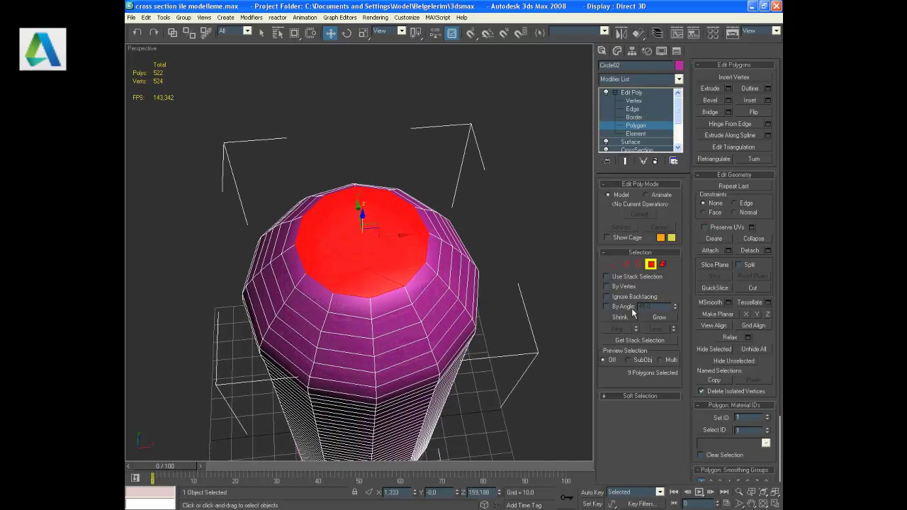
pyautogui.click(768, 101)
pyautogui.moveTo(545, 124); pyautogui.dragTo(545, 30)
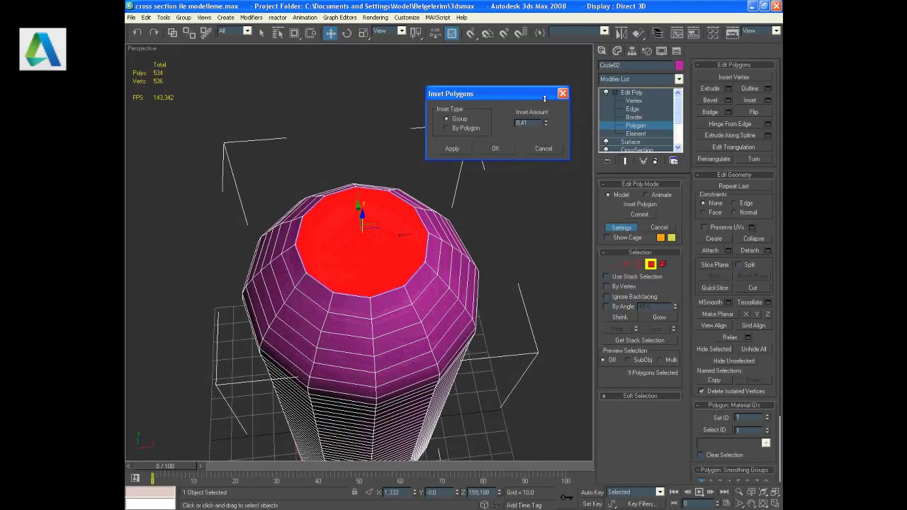
pyautogui.moveTo(545, 123); pyautogui.dragTo(546, 112)
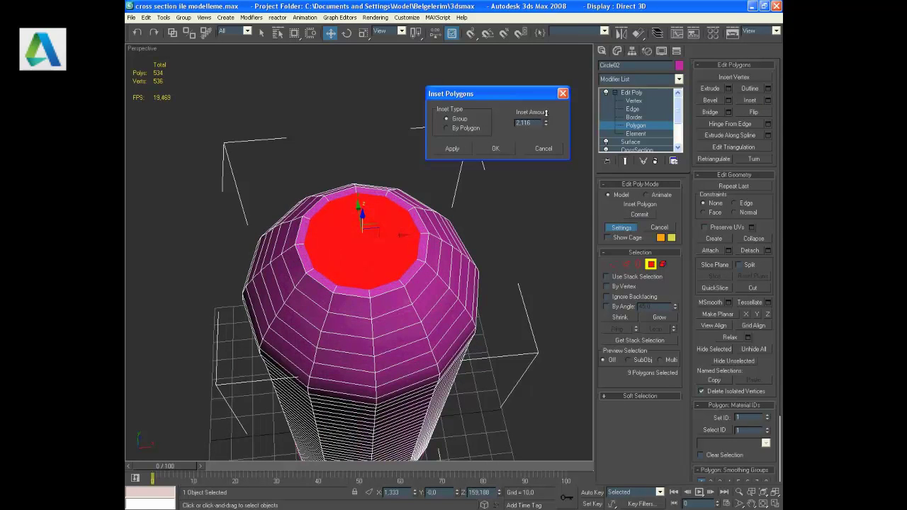
pyautogui.click(507, 150)
# Step: Extrude the top cap downward by -42.89 with the bottle shown see-through
pyautogui.click(728, 89)
pyautogui.moveTo(547, 125); pyautogui.dragTo(547, 373)
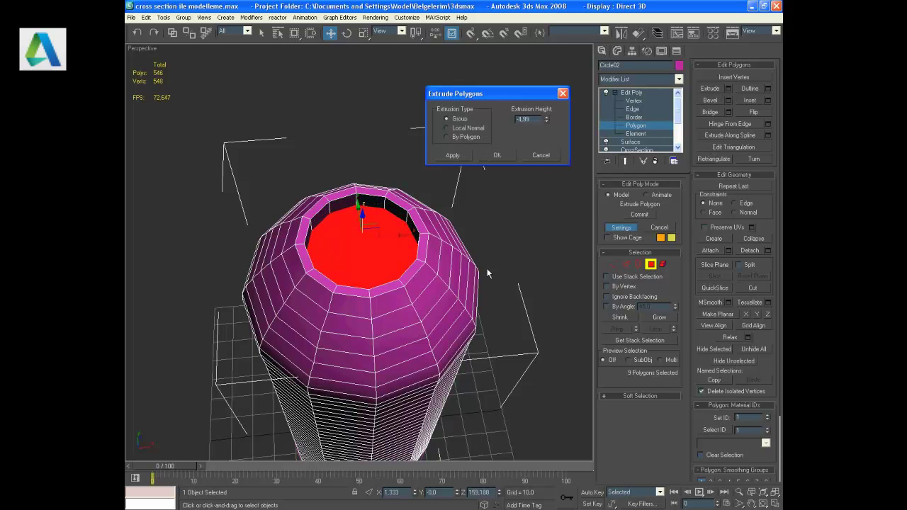
pyautogui.keyDown('alt'); pyautogui.moveTo(488, 274); pyautogui.dragTo(409, 231, button='middle'); pyautogui.keyUp('alt')
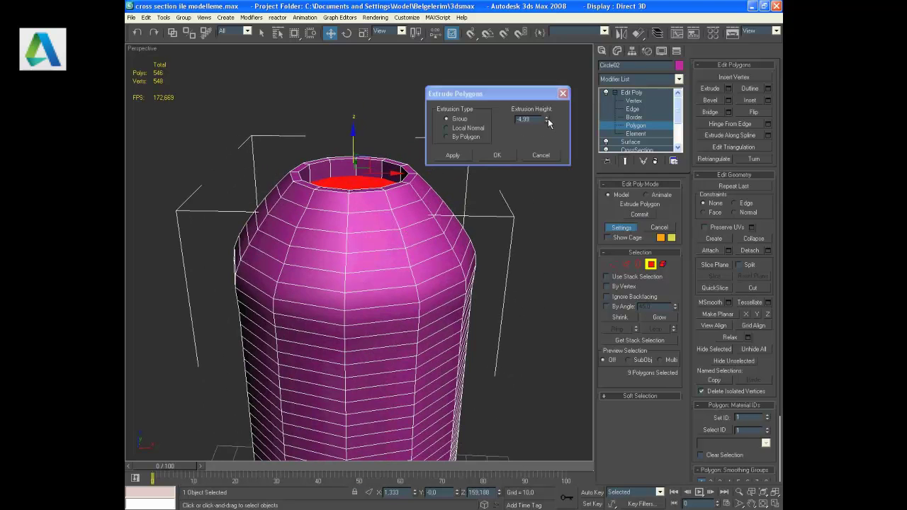
pyautogui.hotkey('alt', 'x')
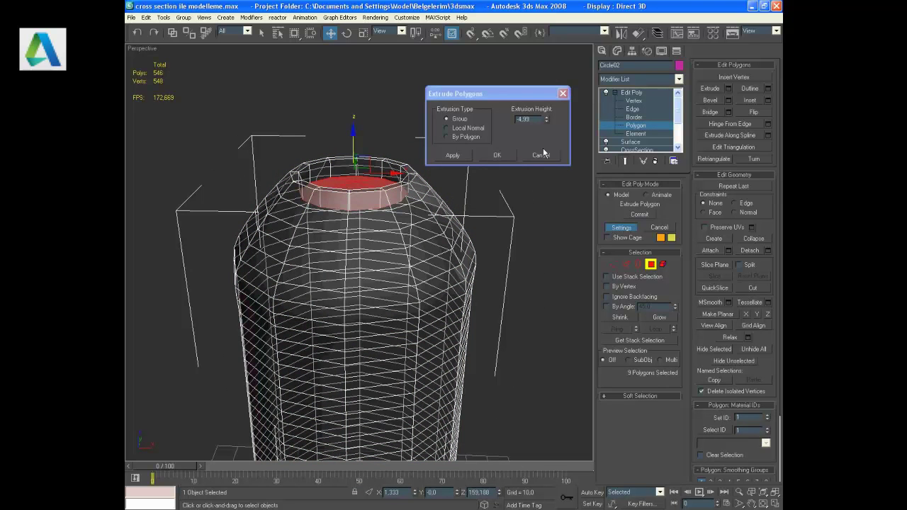
pyautogui.moveTo(546, 127); pyautogui.dragTo(376, 319)
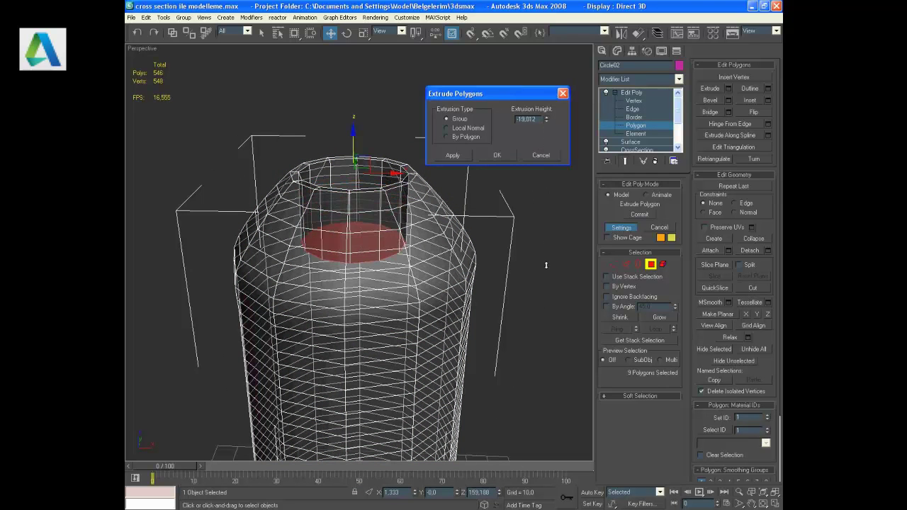
pyautogui.keyDown('alt'); pyautogui.moveTo(376, 319); pyautogui.dragTo(486, 175, button='middle'); pyautogui.keyUp('alt')
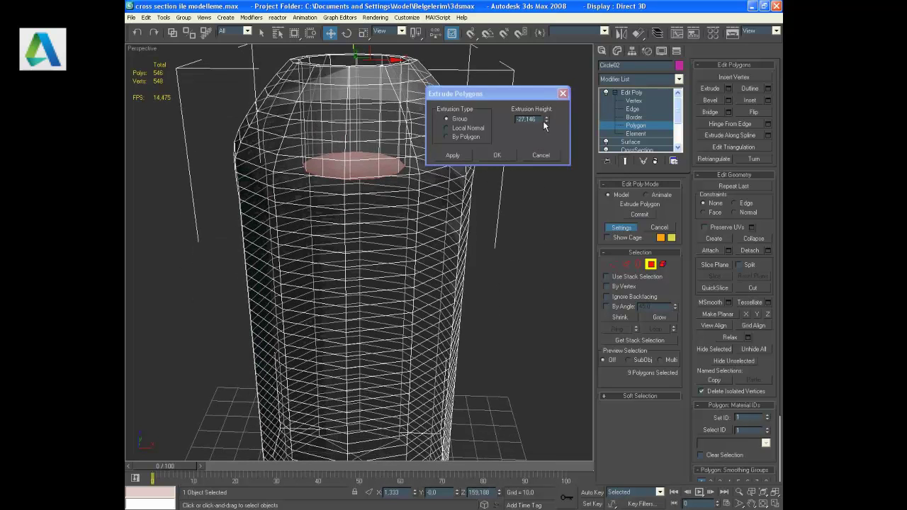
pyautogui.moveTo(545, 125); pyautogui.dragTo(548, 151)
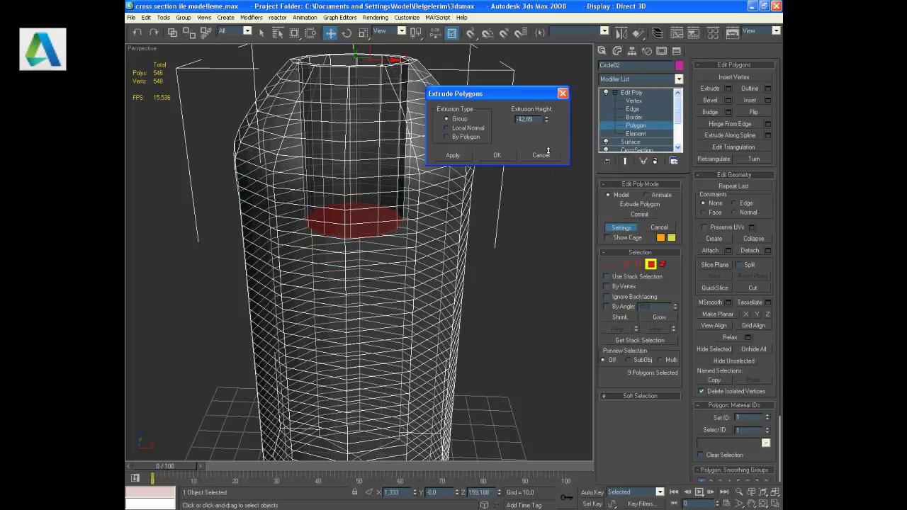
pyautogui.click(498, 155)
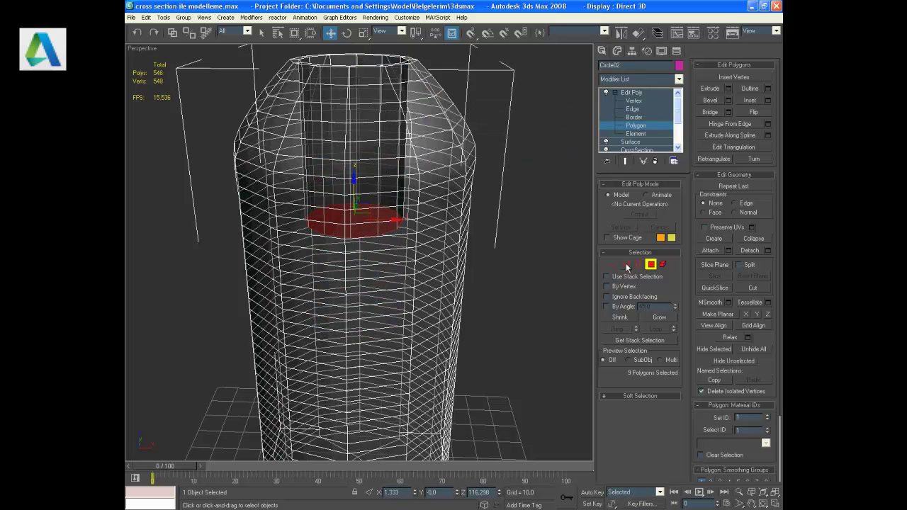
# Step: Widen the sunken ring with uniform scale, extrude it to -82.778, and deselect
pyautogui.click(363, 33)
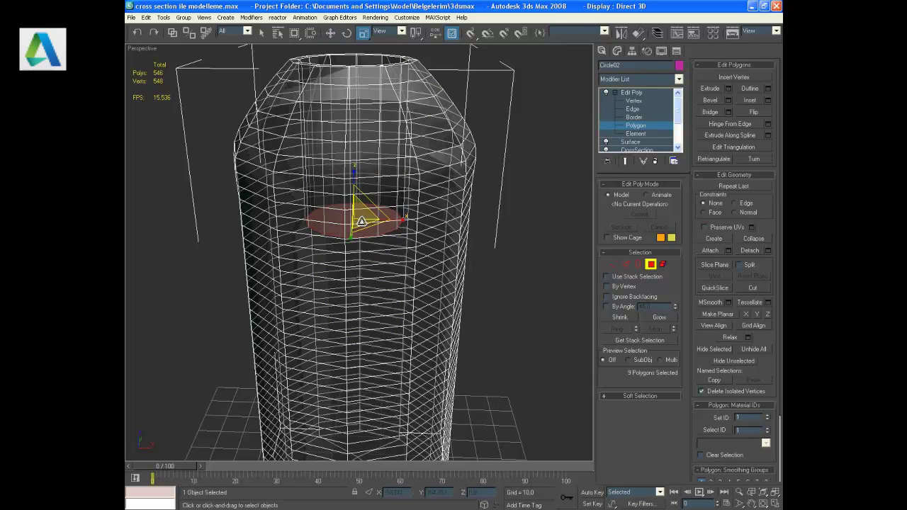
pyautogui.moveTo(361, 221); pyautogui.dragTo(361, 176)
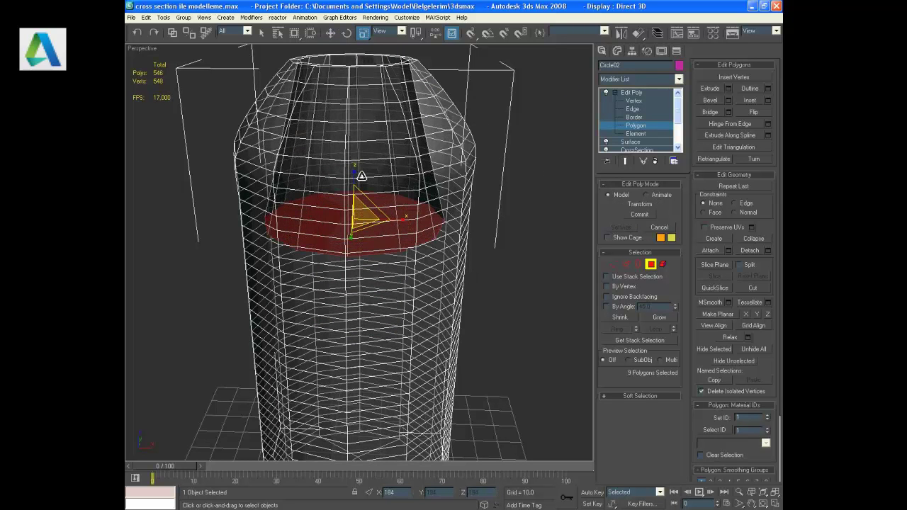
pyautogui.click(727, 88)
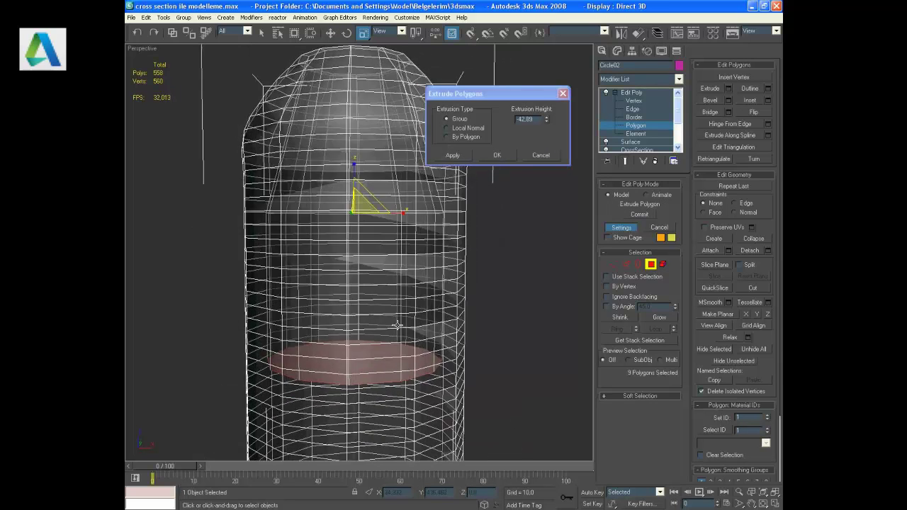
pyautogui.moveTo(357, 397)
pyautogui.mouseDown(button='middle')
pyautogui.moveTo(367, 289)
pyautogui.moveTo(349, 259)
pyautogui.moveTo(341, 287)
pyautogui.mouseUp(button='middle')
pyautogui.moveTo(543, 123); pyautogui.dragTo(544, 171)
pyautogui.click(497, 156)
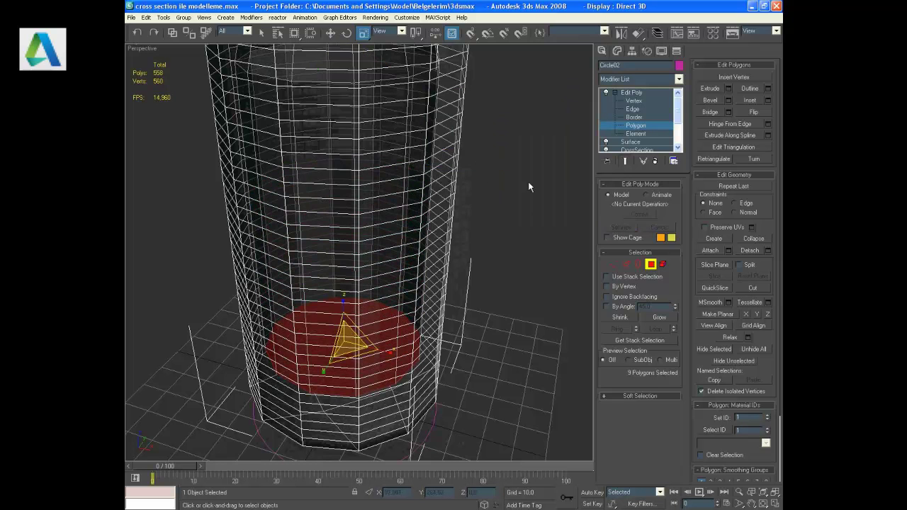
pyautogui.click(527, 207)
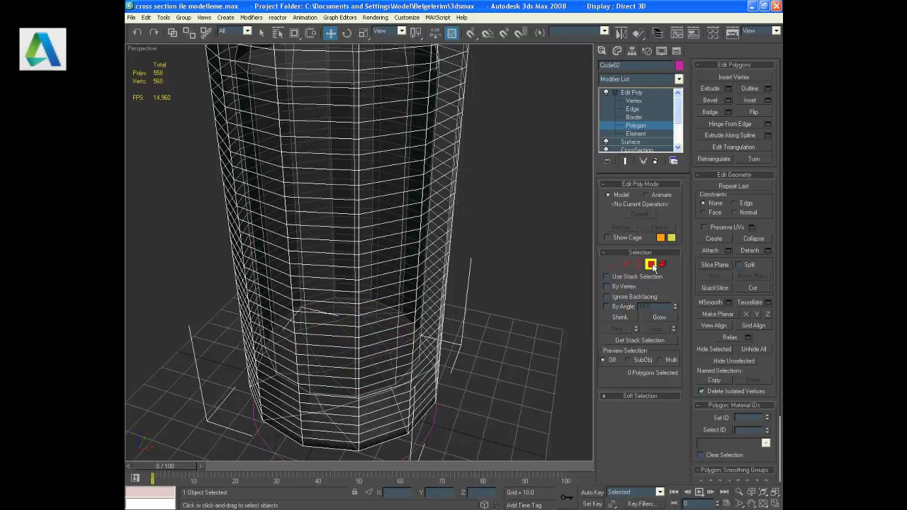
# Step: Clear the polygon selection, reselect Circle02, and show the bottle shaded with F3
pyautogui.hotkey('ctrl', 'b')
pyautogui.press('w')
pyautogui.click(505, 244)
pyautogui.scroll(2, 449, 227)
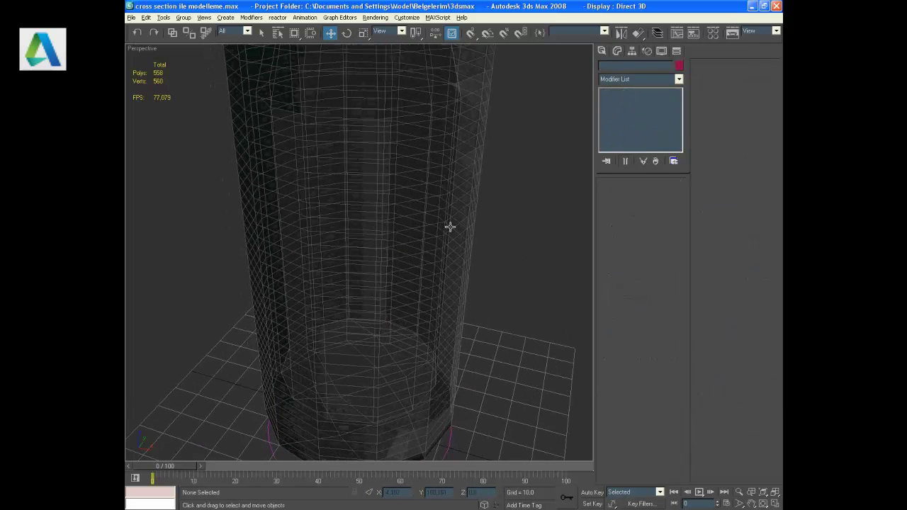
pyautogui.click(450, 227)
pyautogui.press('F3')
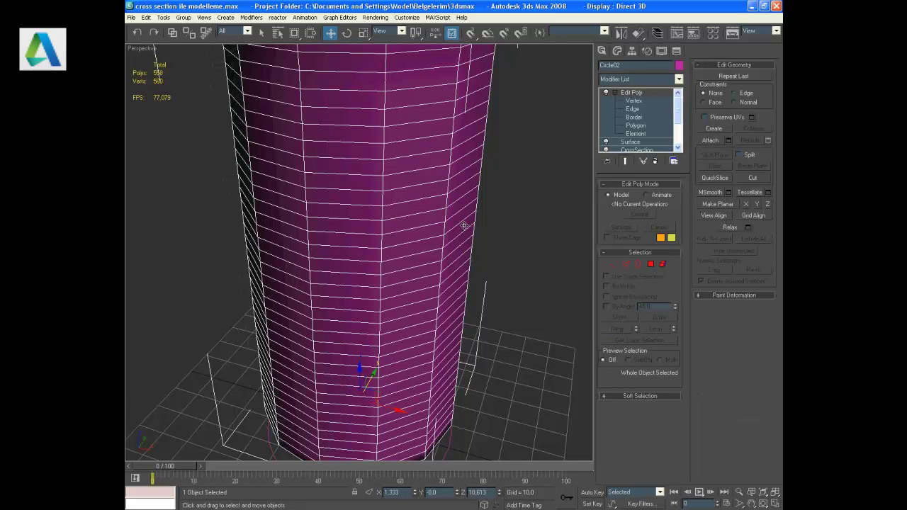
# Step: Orbit the Perspective view to see the whole bottle and its hollow open neck from above
pyautogui.keyDown('alt'); pyautogui.moveTo(463, 196); pyautogui.dragTo(436, 233, button='middle'); pyautogui.keyUp('alt')
pyautogui.scroll(-3, 415, 193)
pyautogui.moveTo(415, 192)
pyautogui.keyDown('alt'); pyautogui.mouseDown(button='middle')
pyautogui.moveTo(337, 140)
pyautogui.moveTo(399, 186)
pyautogui.mouseUp(button='middle'); pyautogui.keyUp('alt')
pyautogui.keyDown('alt'); pyautogui.moveTo(460, 157); pyautogui.dragTo(446, 134, button='middle'); pyautogui.keyUp('alt')
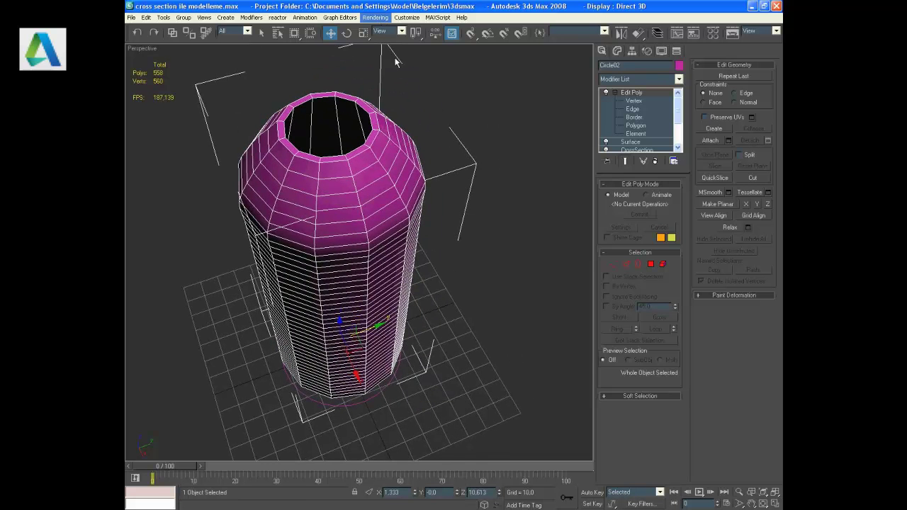
# Step: Open the Render Scene settings on the V-Ray Renderer tab, dismissing the antivirus popup
pyautogui.click(376, 18)
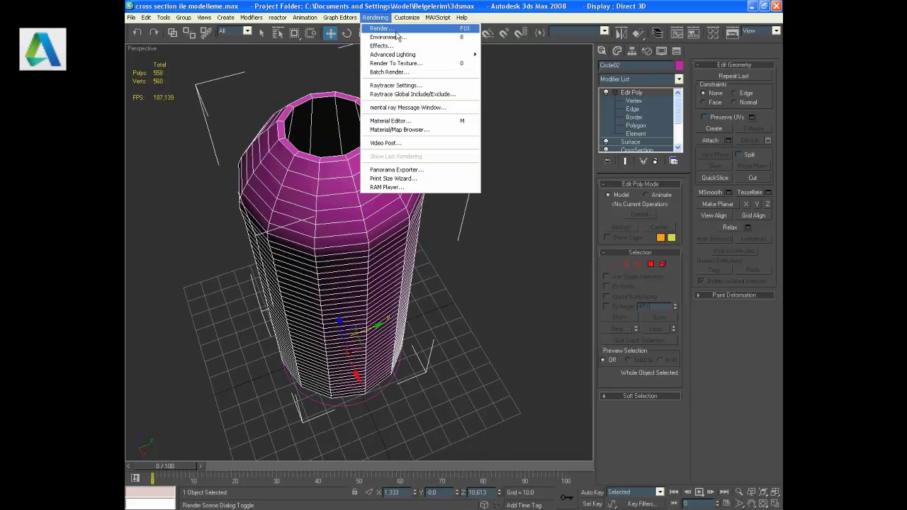
pyautogui.press('Return')
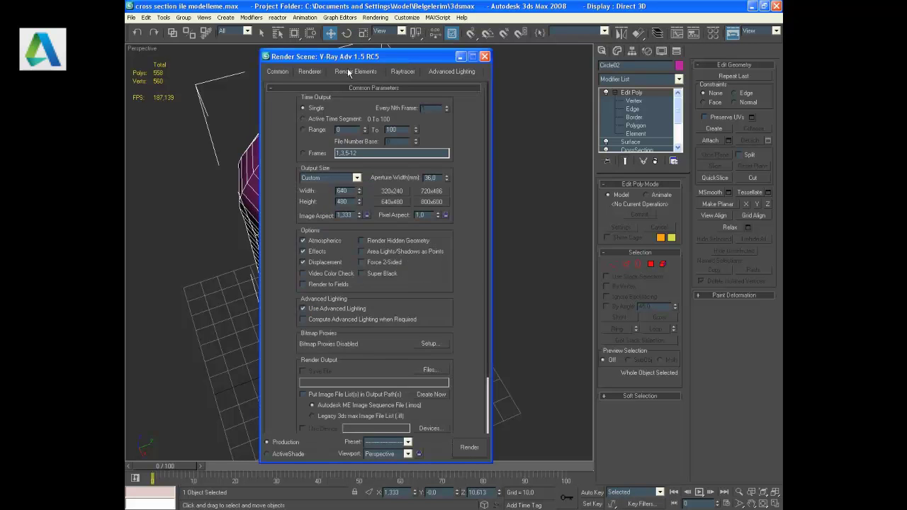
pyautogui.moveTo(307, 57); pyautogui.dragTo(432, 47)
pyautogui.click(432, 62)
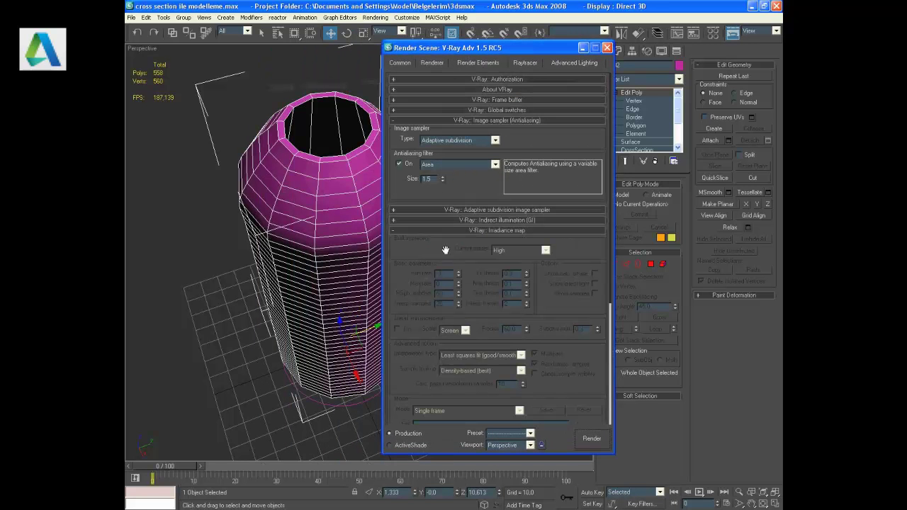
pyautogui.click(545, 315)
# Step: Turn on V-Ray global illumination with Light cache as the secondary bounce engine
pyautogui.click(488, 221)
pyautogui.click(401, 234)
pyautogui.click(525, 304)
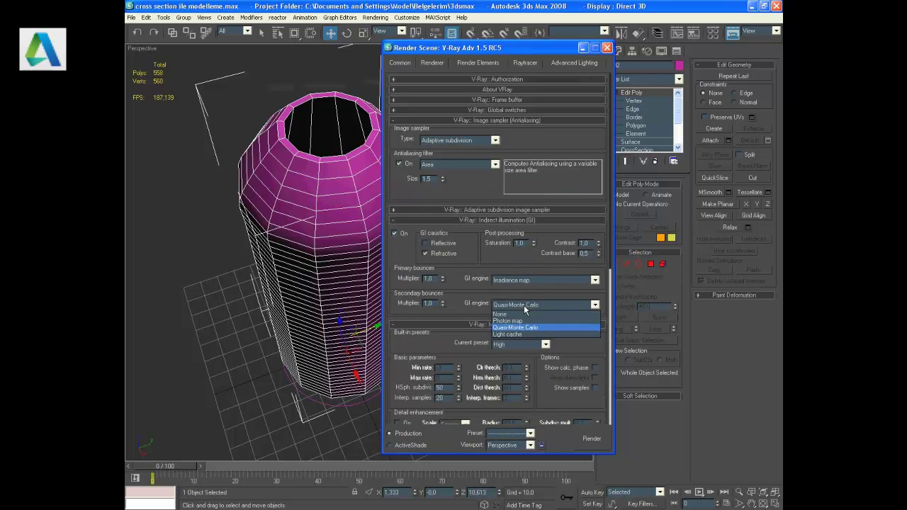
pyautogui.click(522, 337)
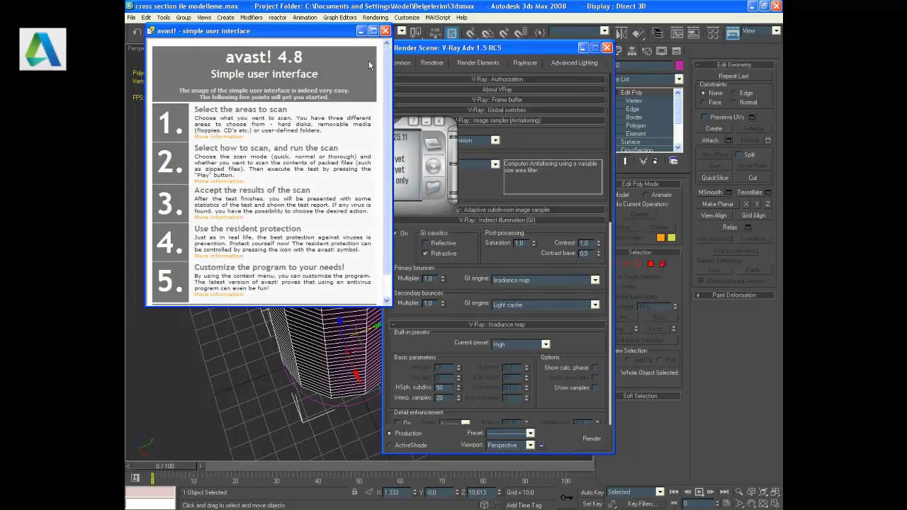
# Step: Set the irradiance map preset to Very low with Show calc. phase, and light cache subdivs to 20
pyautogui.click(385, 31)
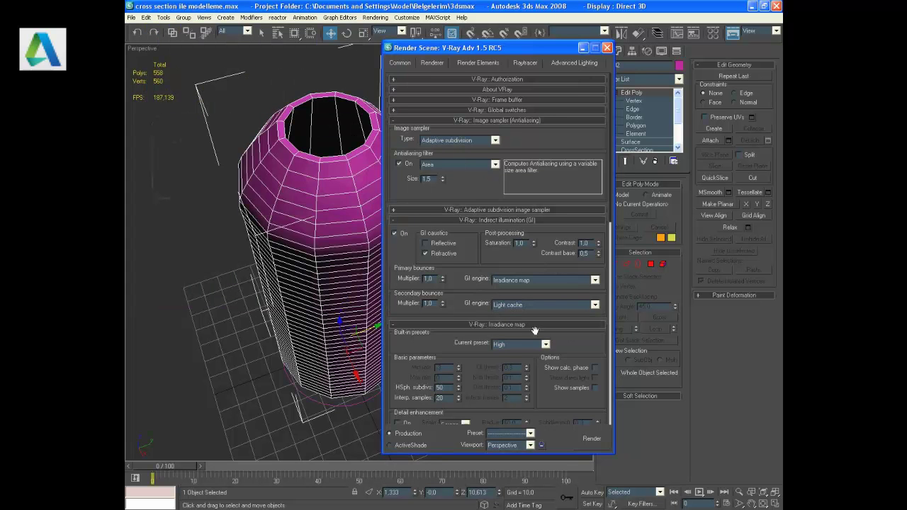
pyautogui.click(517, 344)
pyautogui.click(514, 361)
pyautogui.click(595, 368)
pyautogui.moveTo(501, 388); pyautogui.dragTo(496, 177)
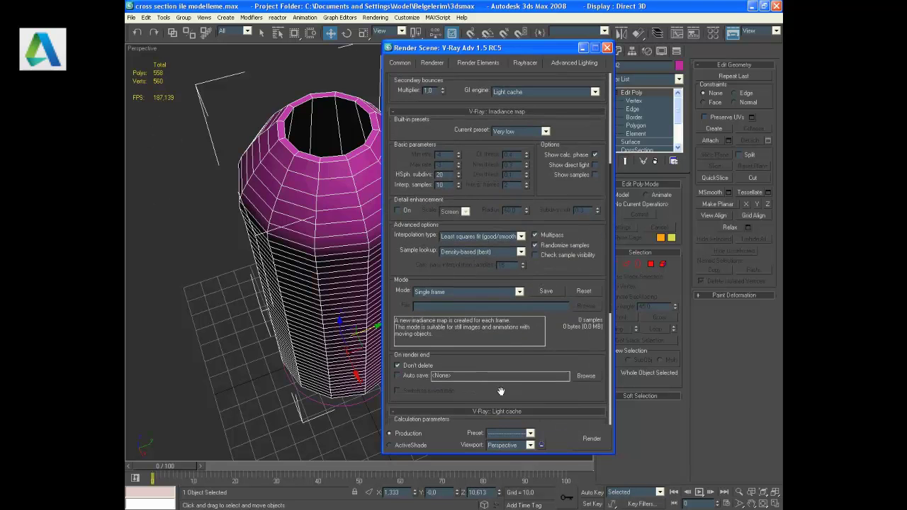
pyautogui.moveTo(501, 391); pyautogui.dragTo(502, 261)
pyautogui.write('20')
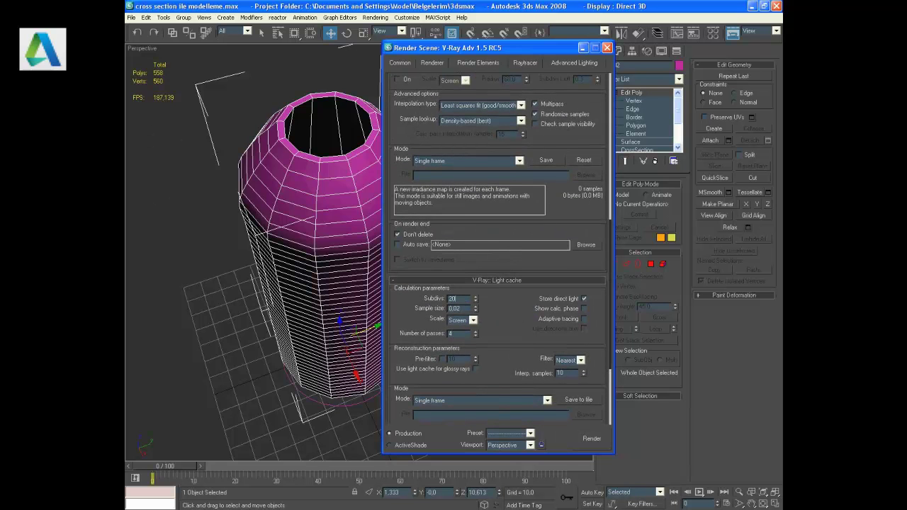